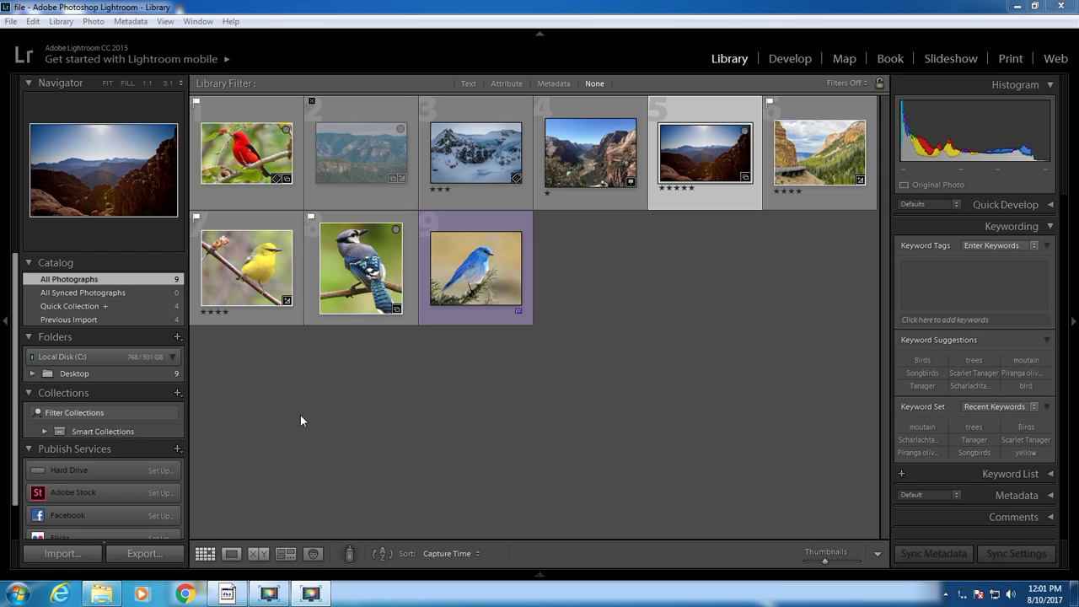
Step: In Windows Explorer, move blue-winged-warbler.jpg from the photos folder to the Desktop, and return to Lightroom
click(565, 494)
click(102, 594)
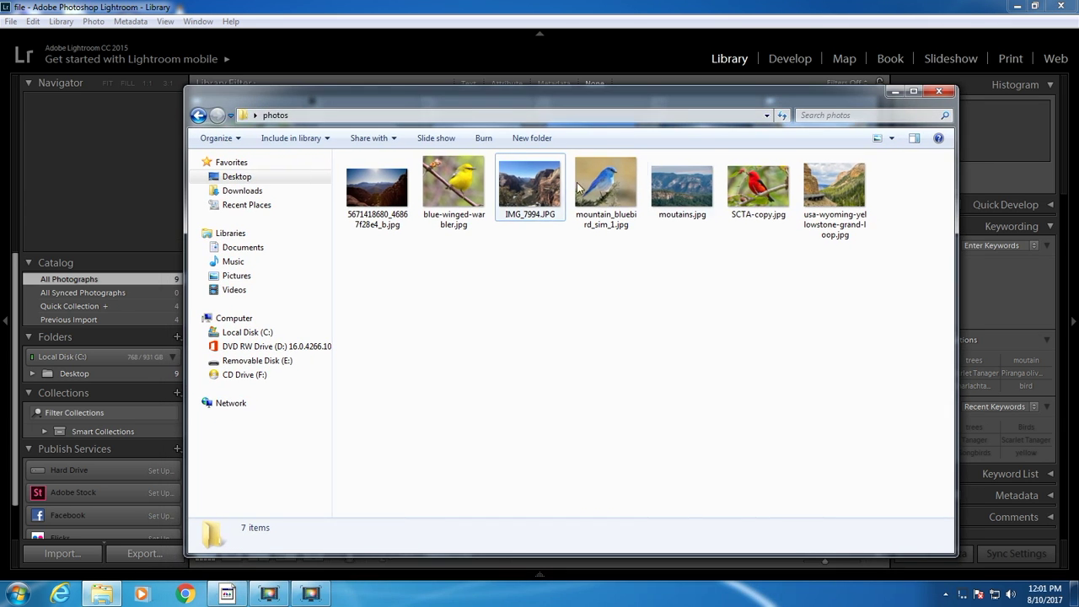
drag(596, 101, 583, 178)
drag(445, 257, 253, 256)
click(441, 61)
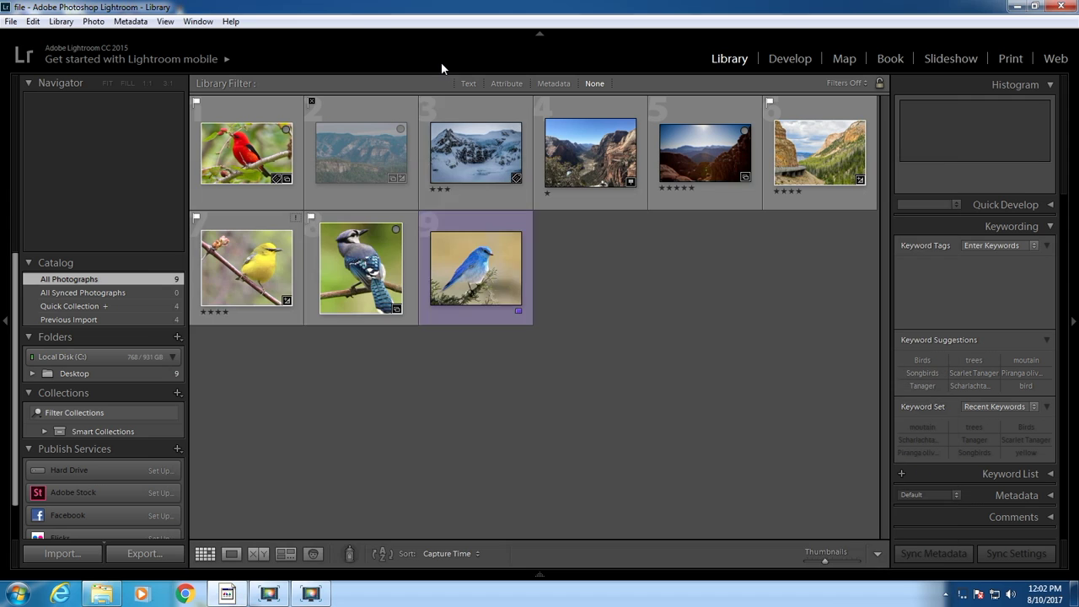
Step: Relink the missing yellow warbler photo to blue-winged-warbler.jpg on the Desktop
click(296, 219)
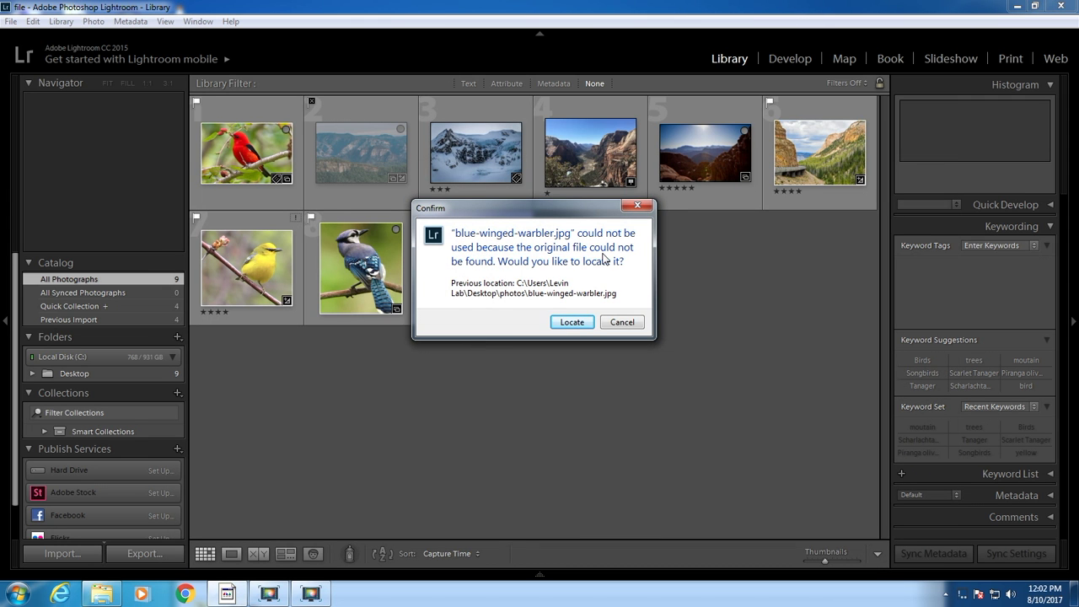
click(581, 324)
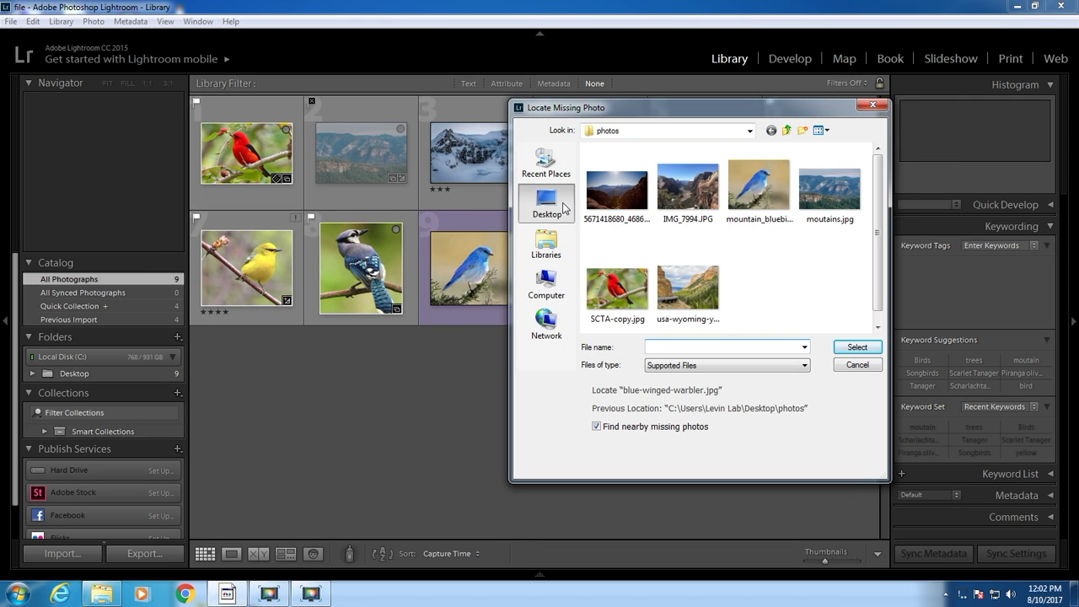
click(563, 207)
scroll(843, 299, down, 6)
click(662, 246)
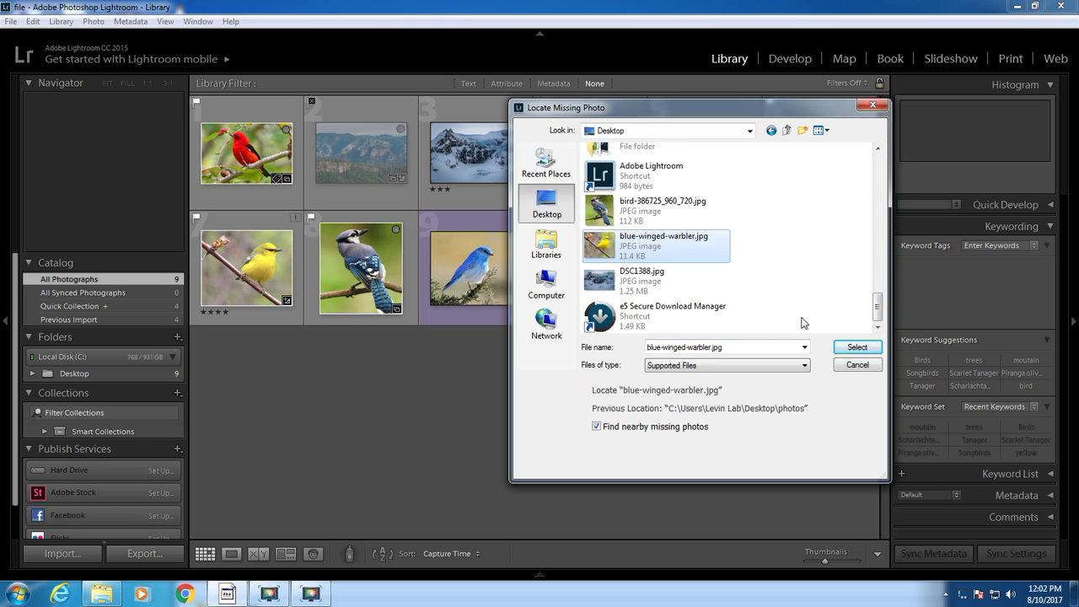
key(Return)
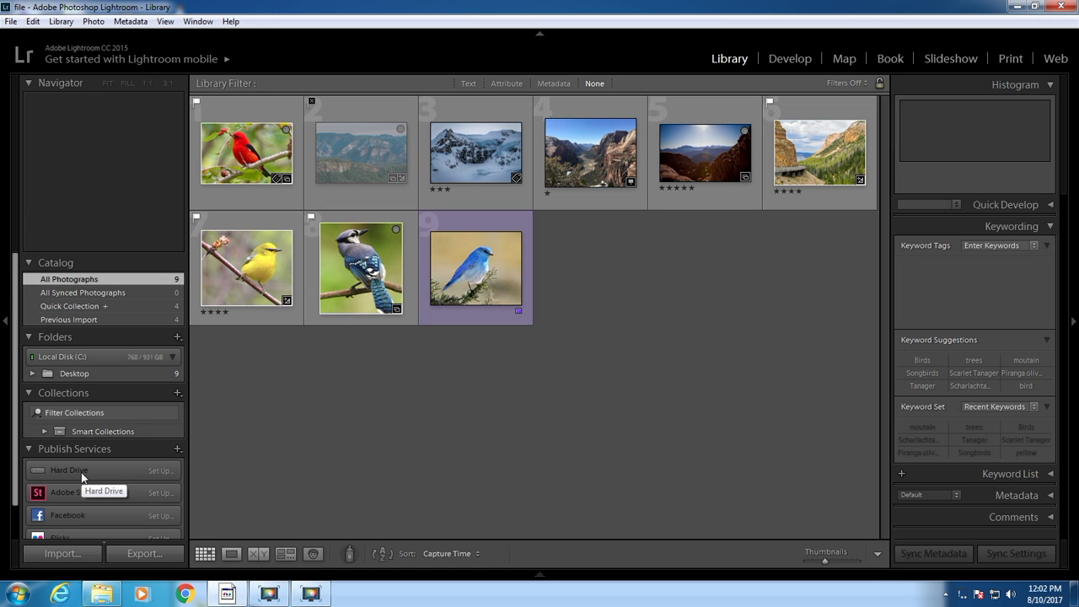
Step: View the export options for the snowy mountain photo without exporting it
click(476, 152)
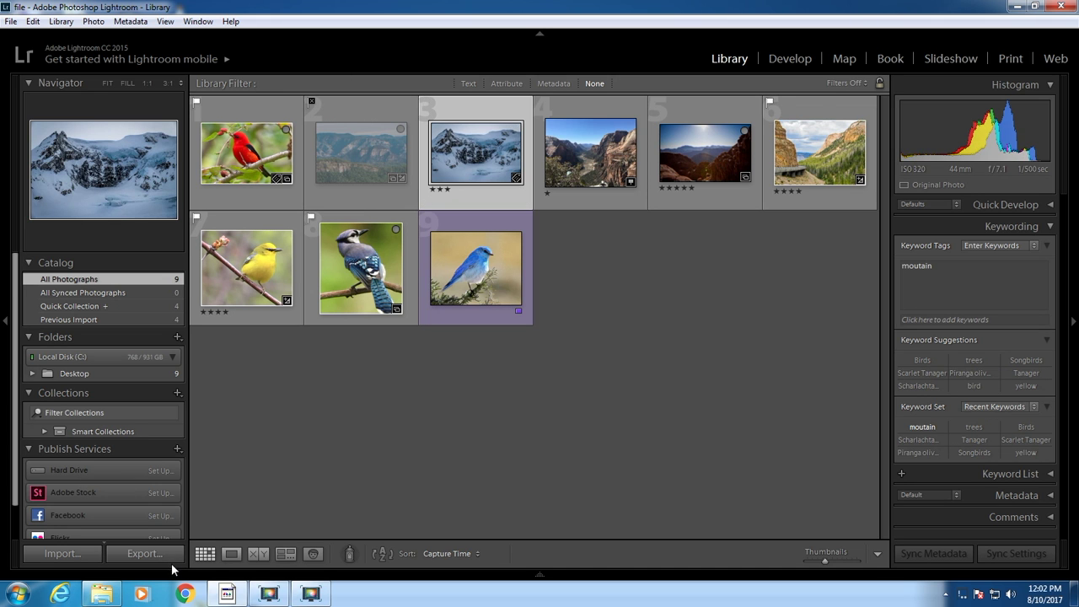
click(145, 553)
key(Escape)
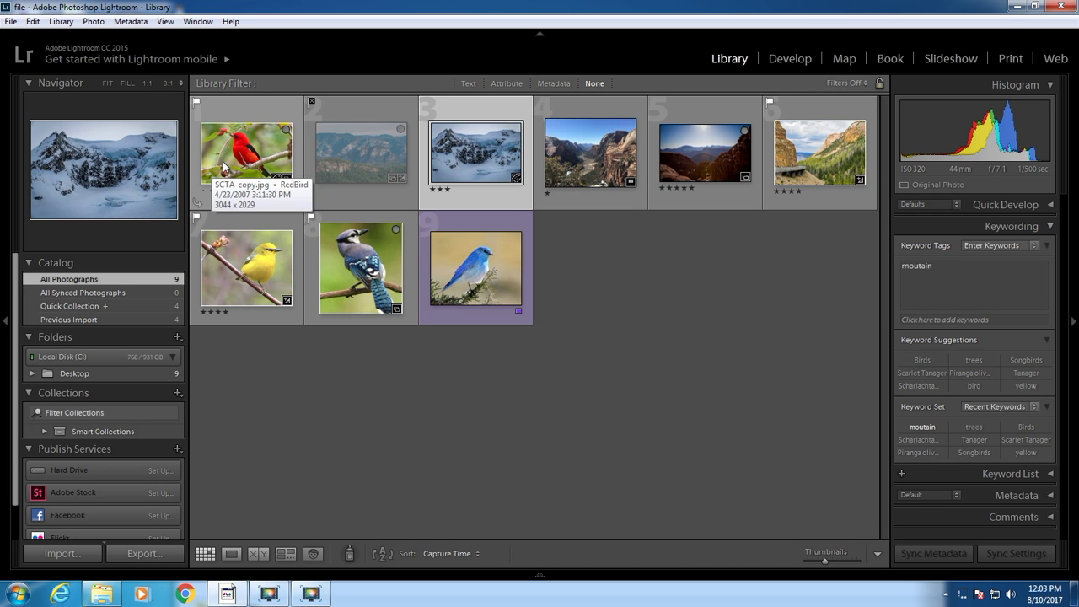
Step: Reset the snowy mountain photo's develop settings and clear its edit history, returning to the Library module
click(796, 64)
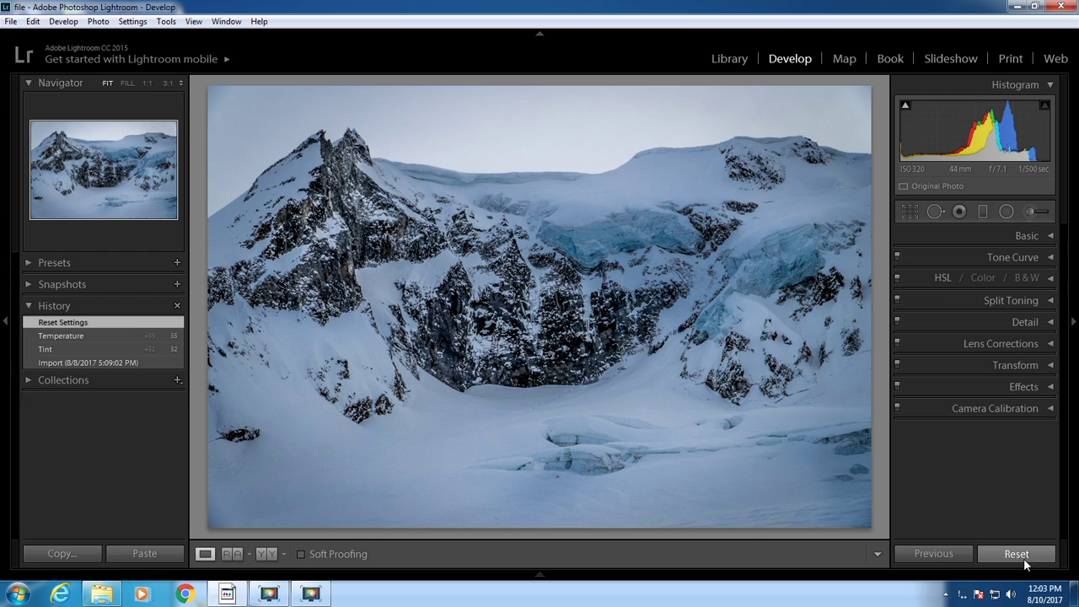
click(1016, 554)
click(176, 306)
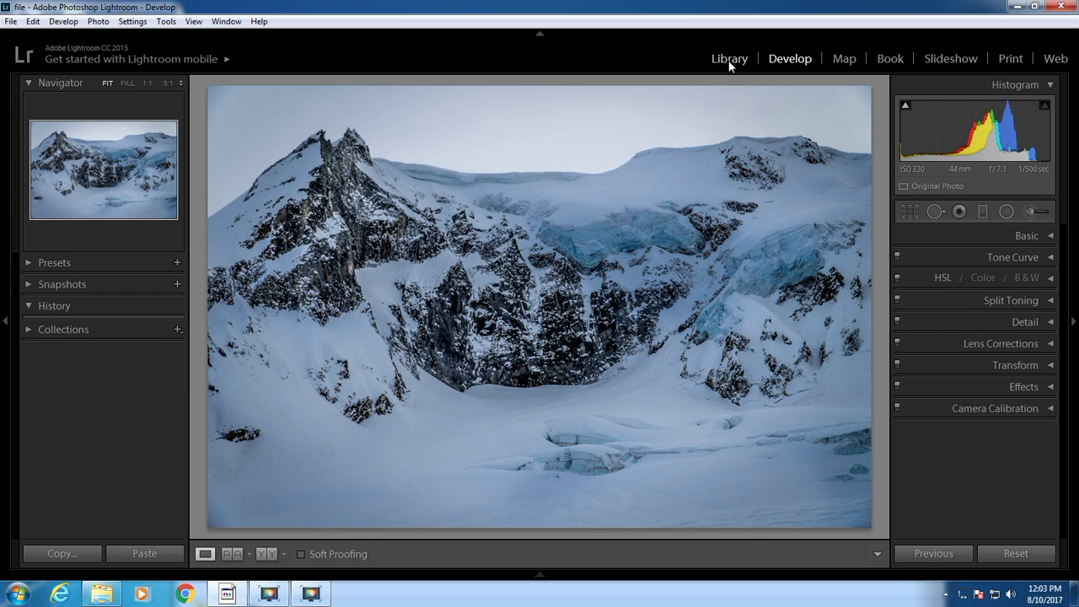
click(730, 59)
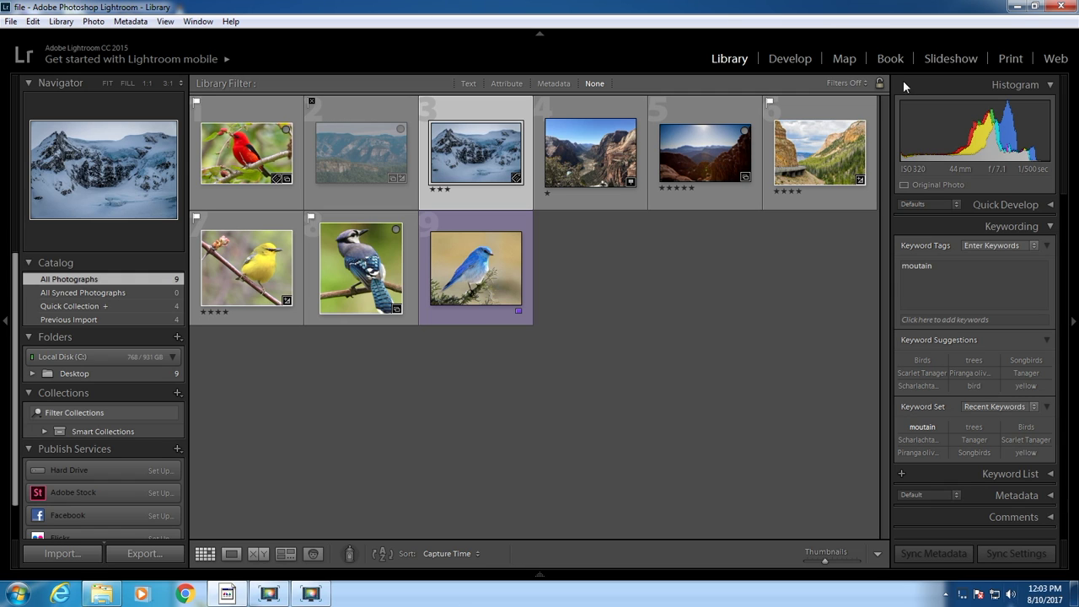
Step: Try to create a new catalog named "wedding" in the new pictures folder
click(11, 21)
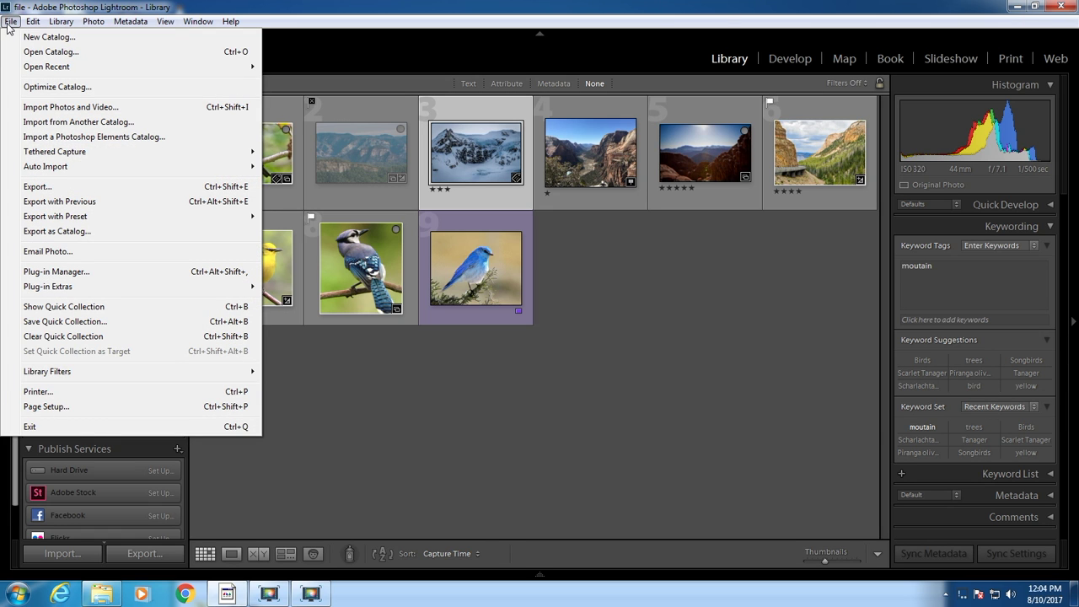
click(82, 38)
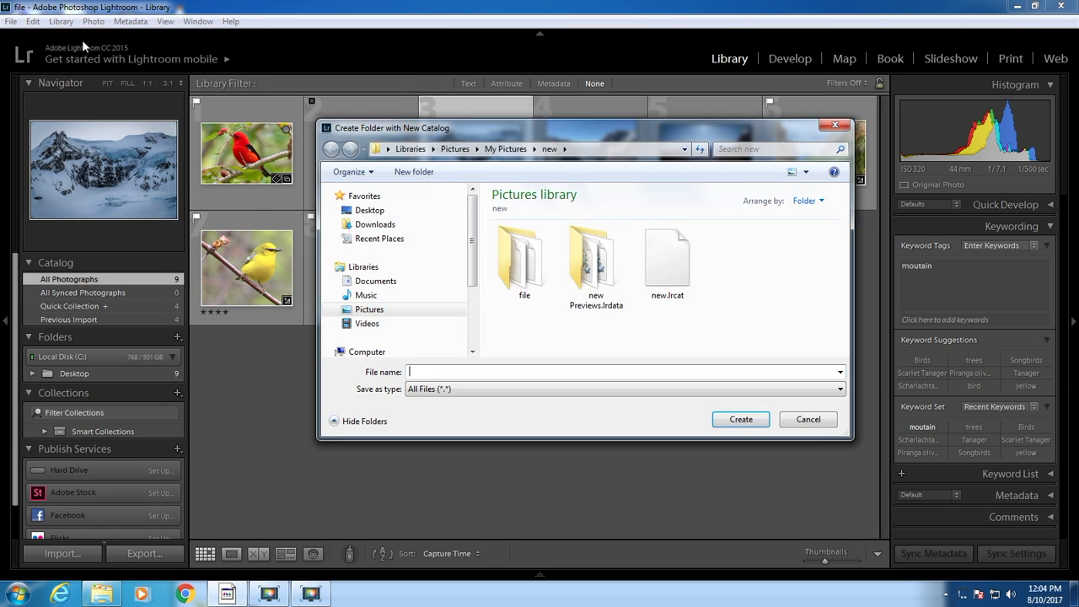
text(wedding)
key(Return)
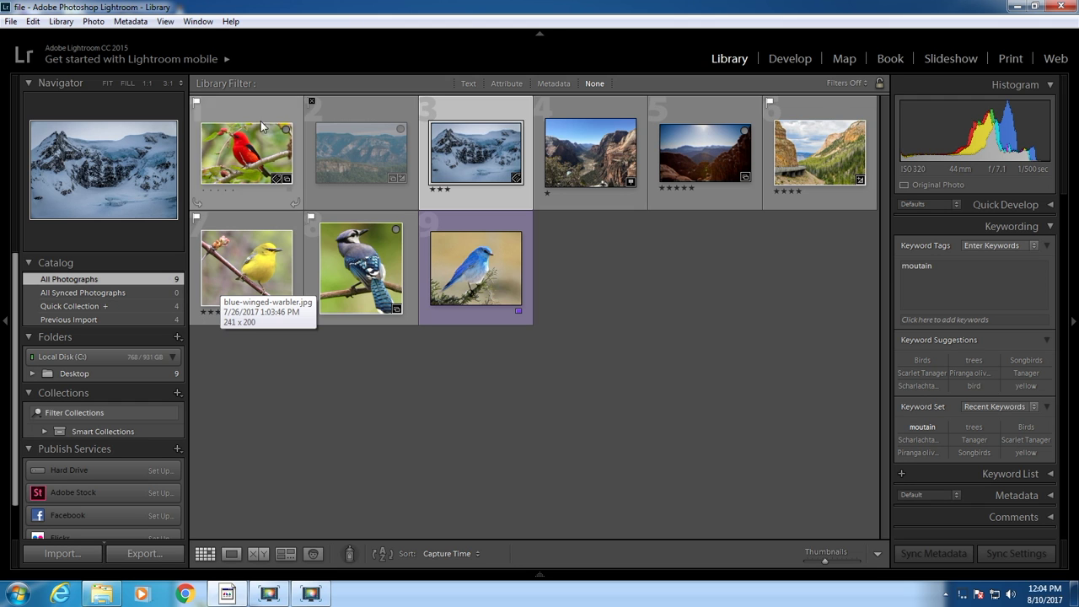
click(8, 21)
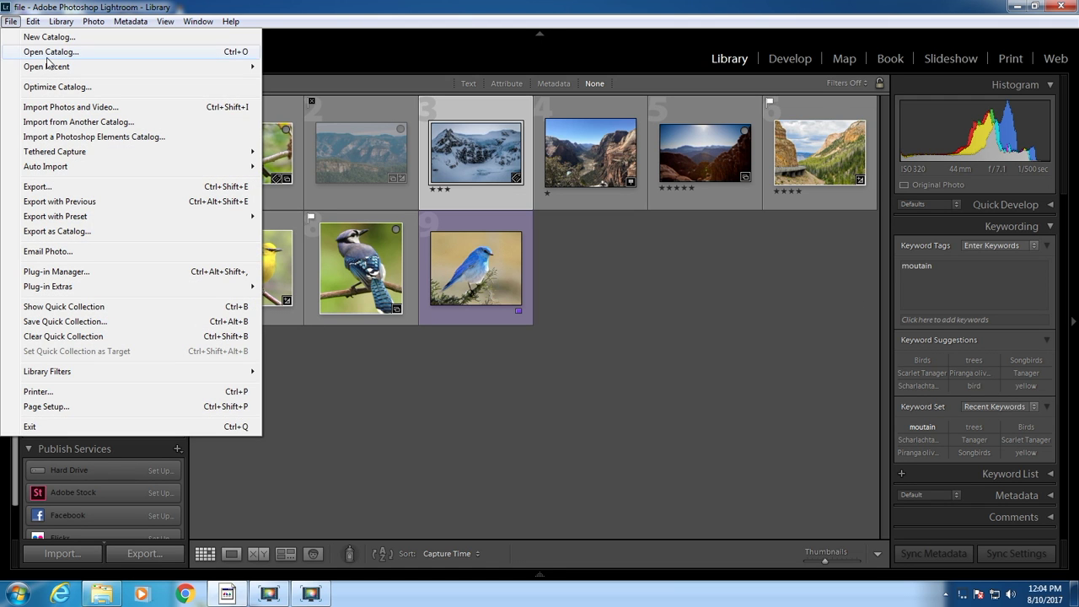
click(624, 281)
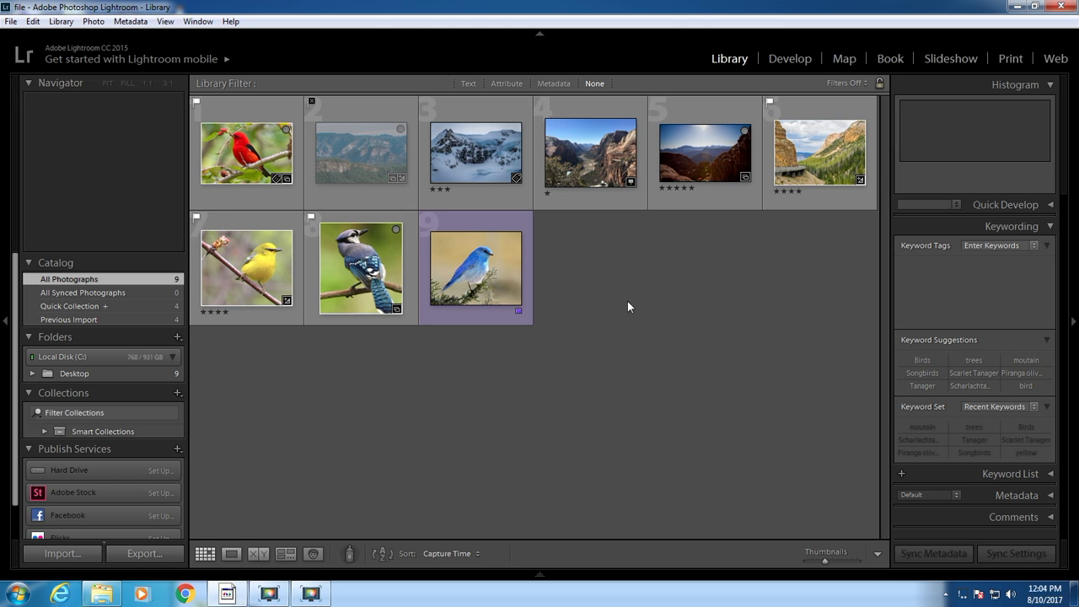
Step: Filter all photographs by the text "wedding" and clear the search text
click(470, 84)
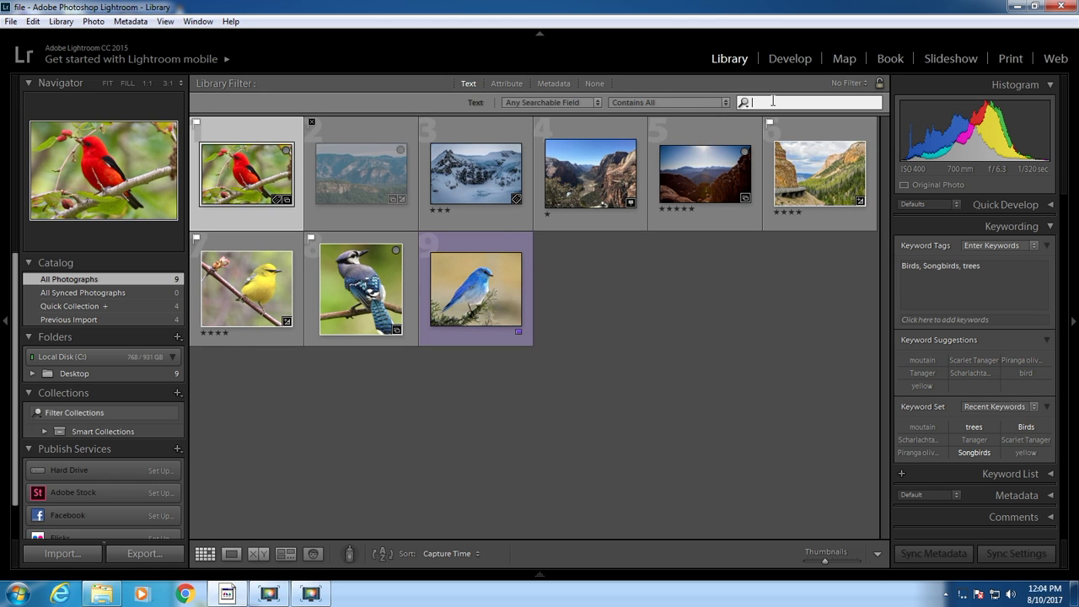
text(wedding)
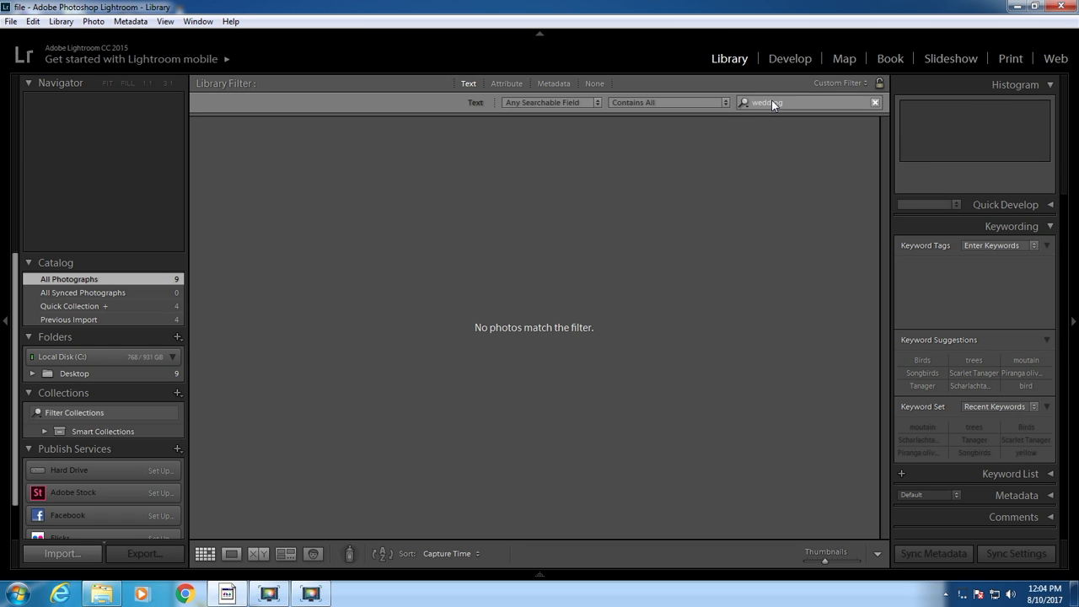
key(ctrl+a)
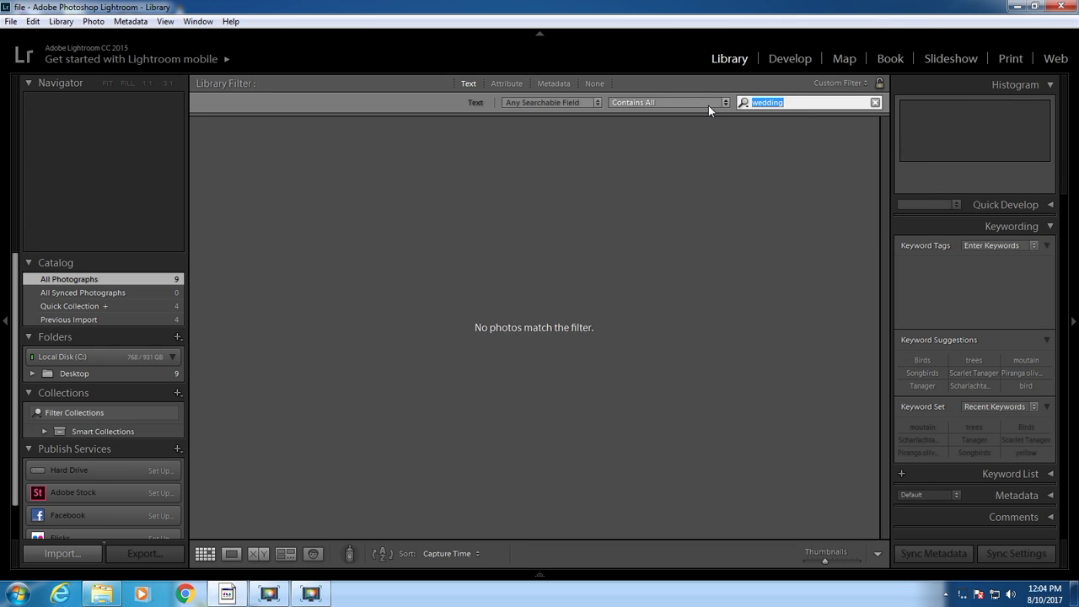
key(BackSpace)
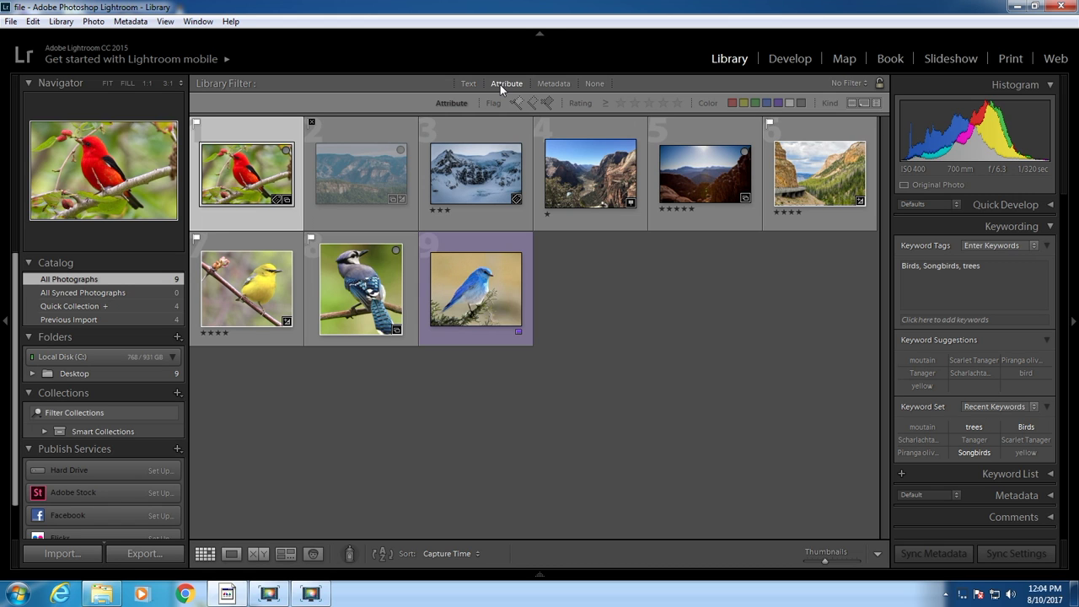
key(Return)
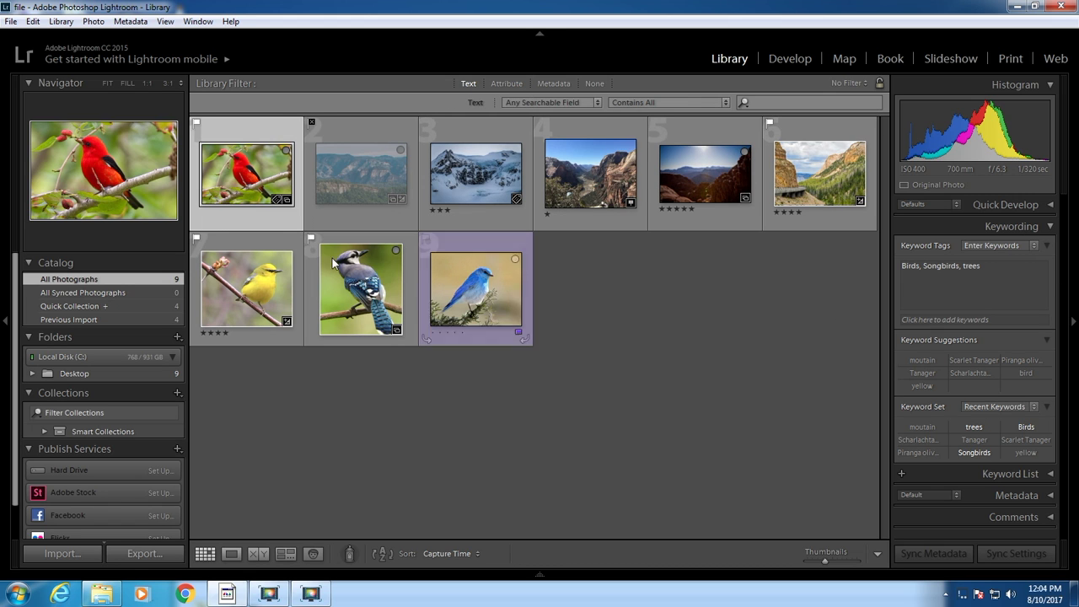
Step: Add the keyword "red" to the red bird photo
click(965, 319)
text(red)
key(Return)
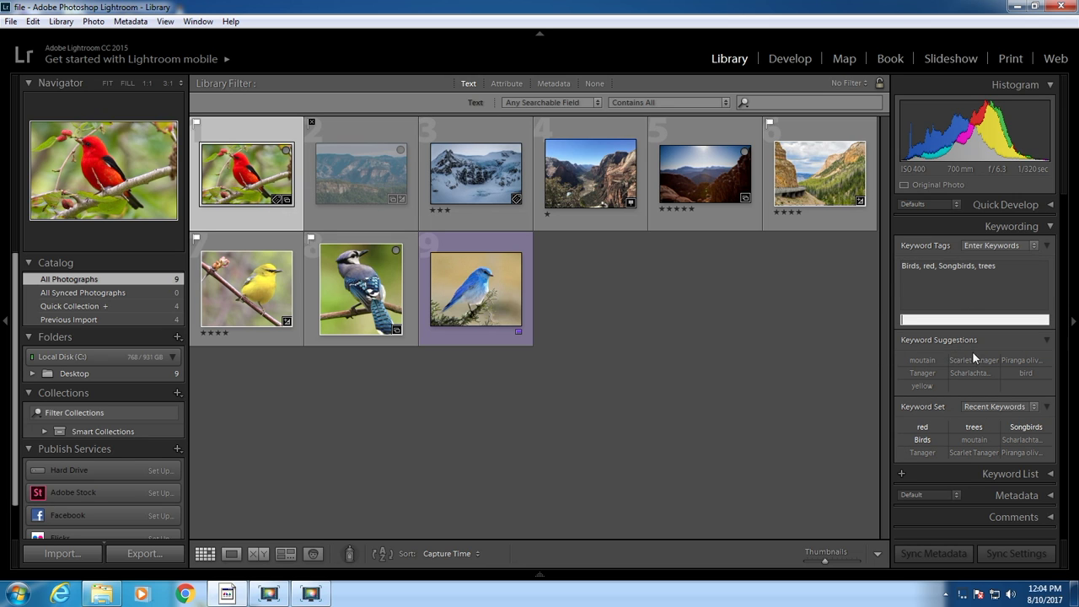
Step: Examine the red bird photo's metadata, including its copy name
click(1012, 227)
click(1012, 268)
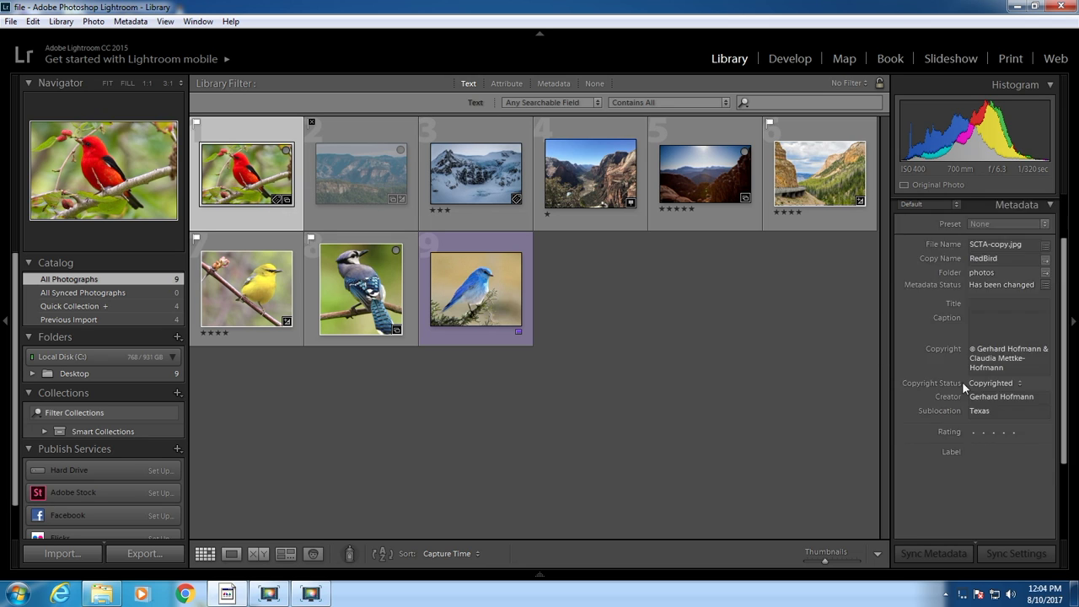
click(991, 258)
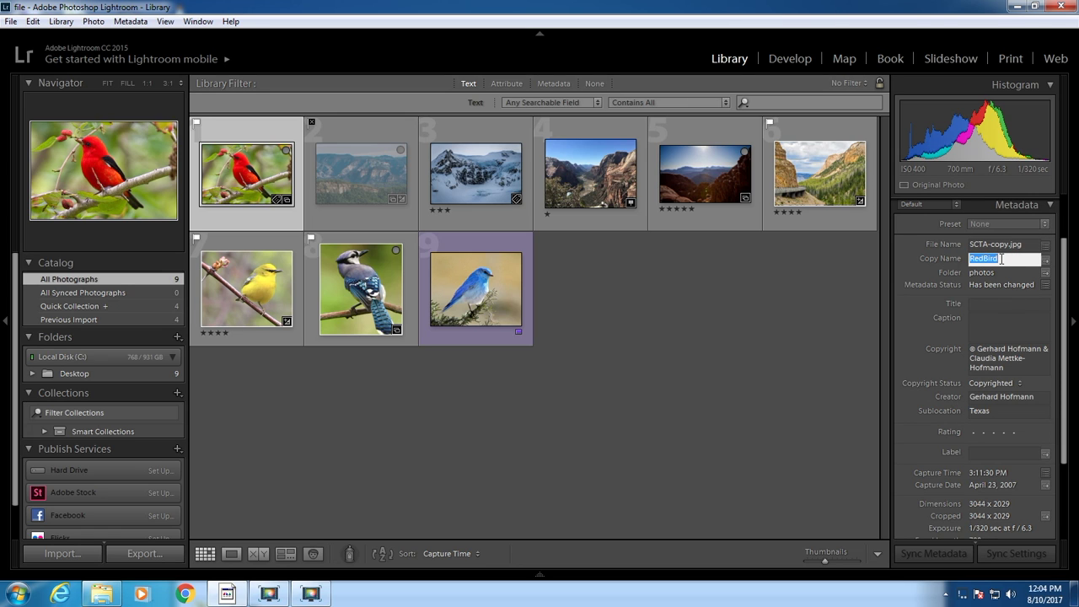
click(819, 314)
Step: Filter the library by the text "red" and inspect the bluebird photo's copy name
click(821, 105)
text(red)
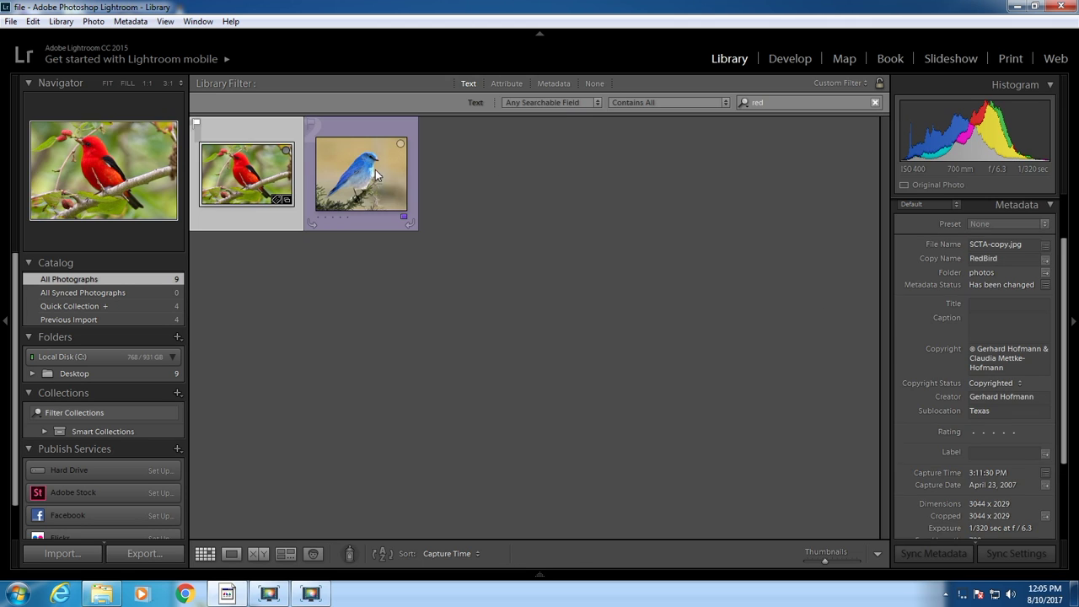
click(354, 178)
click(1014, 284)
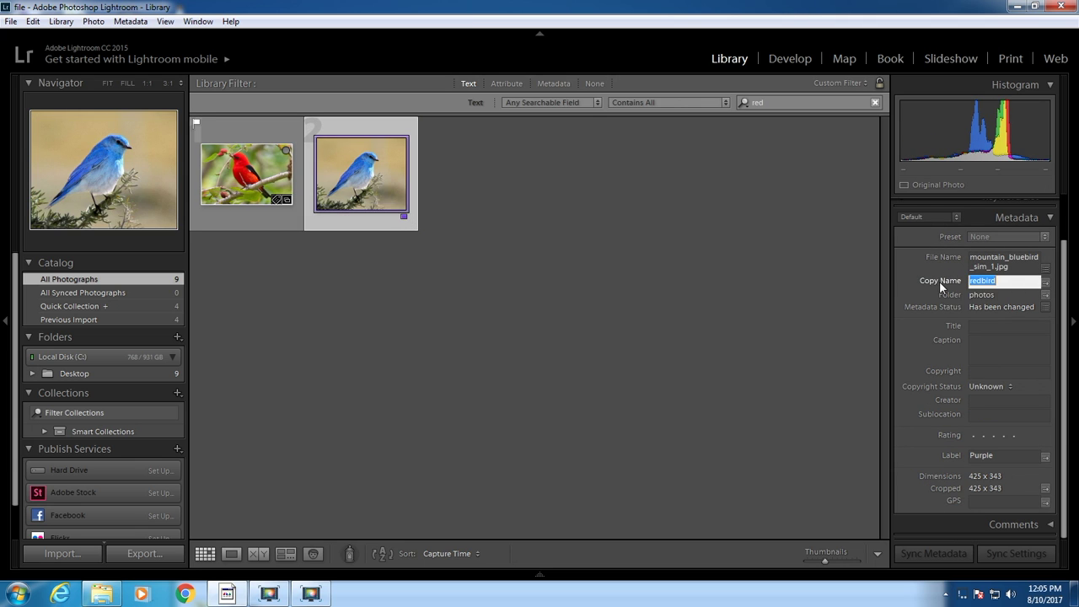
click(422, 217)
Step: Show the attribute filter options, clear the text search and deselect all photos
click(507, 84)
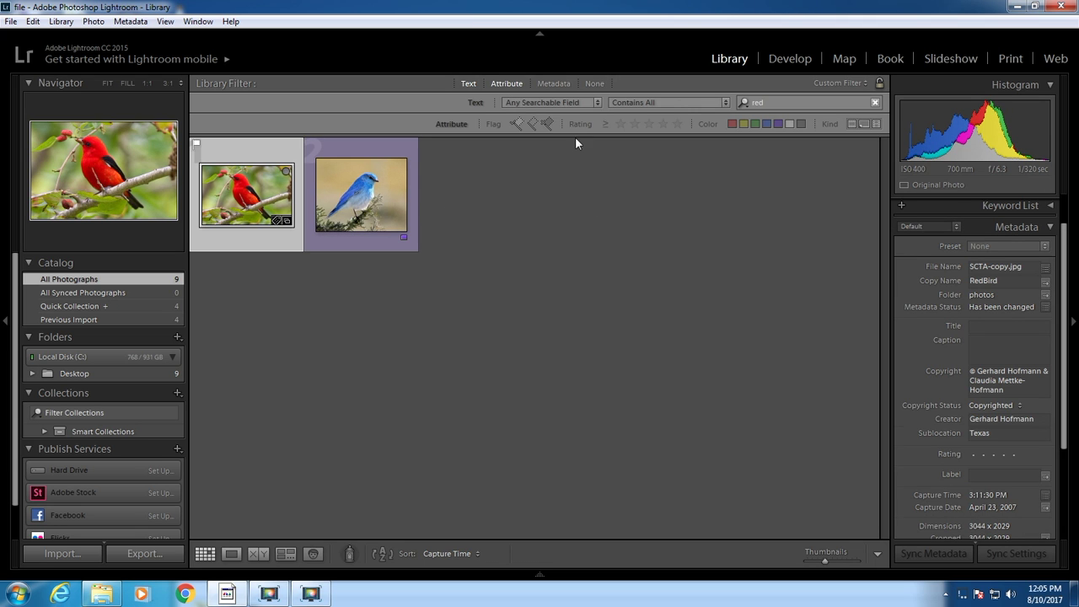
click(876, 102)
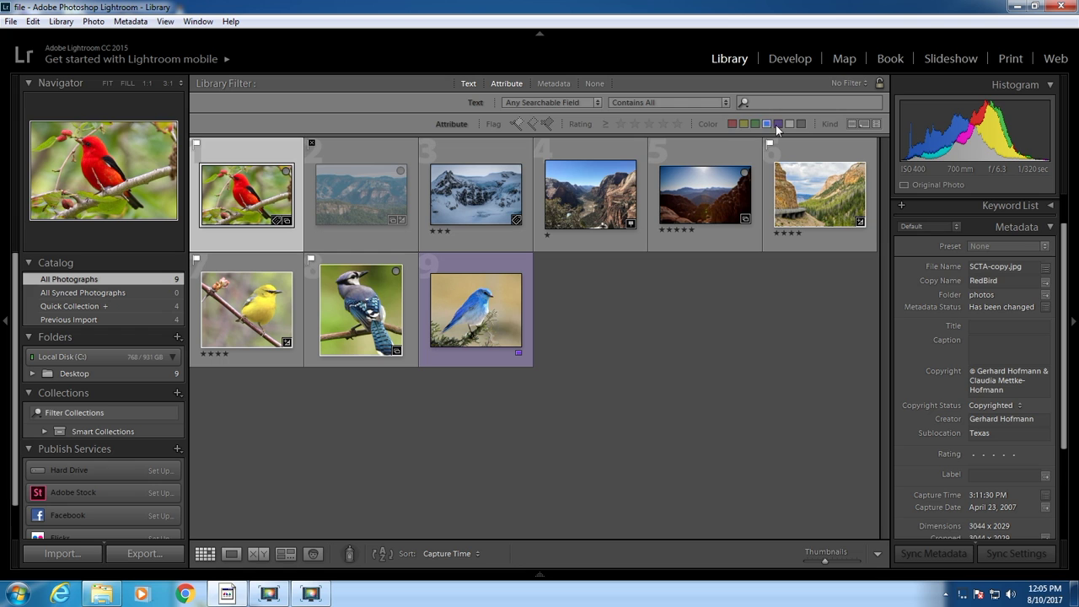
click(753, 233)
click(707, 340)
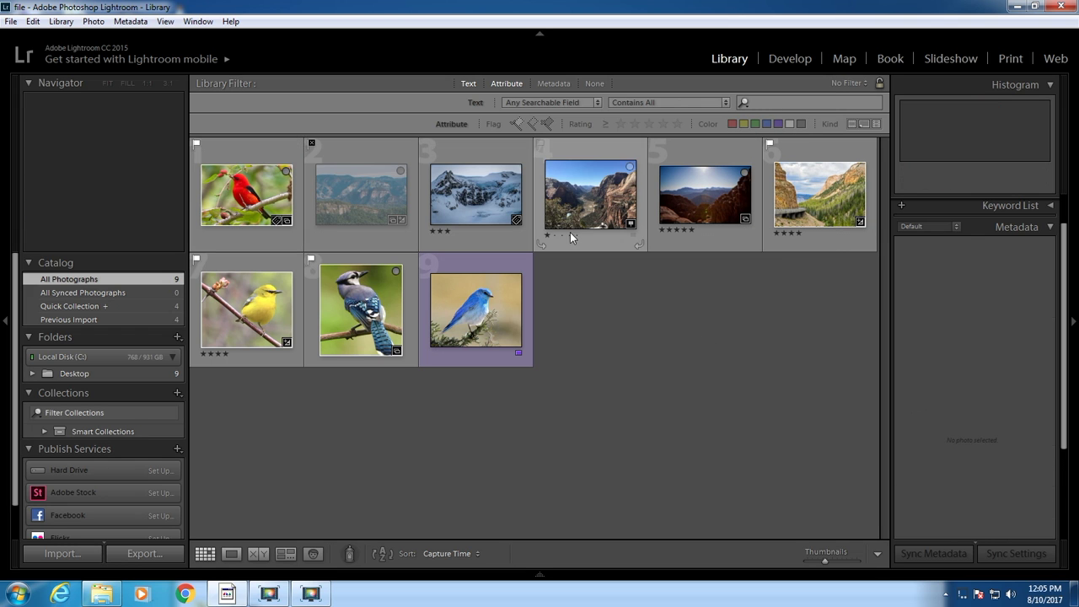
right_click(608, 245)
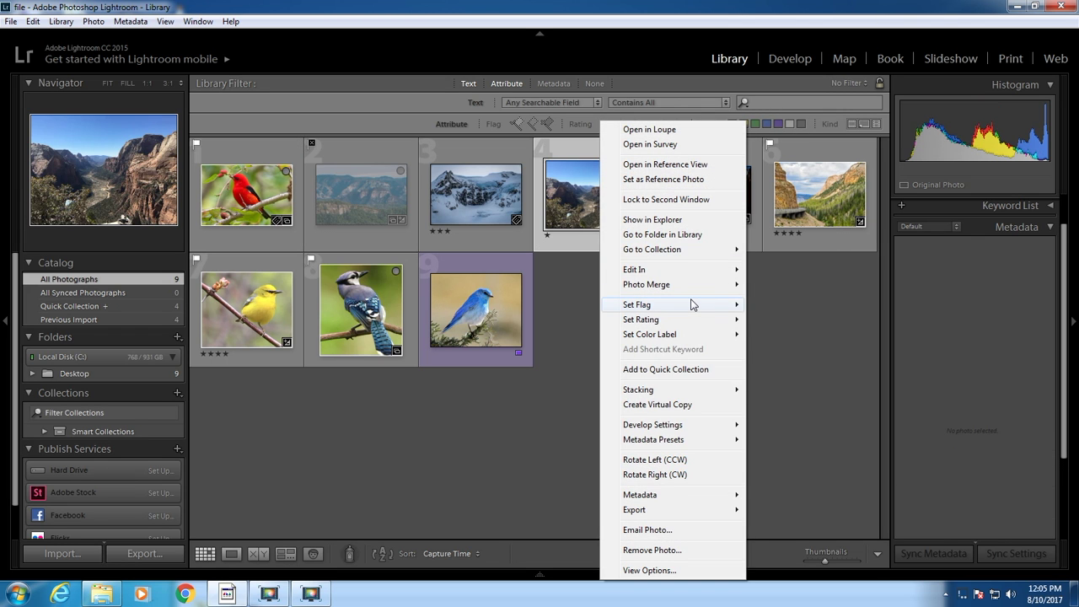
click(572, 333)
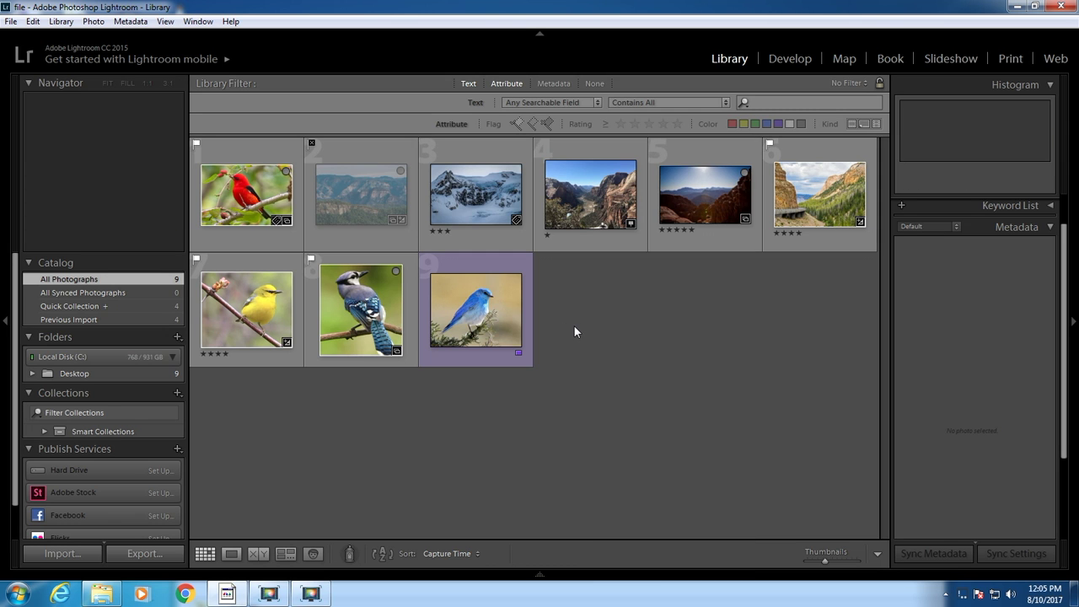
Step: Remove the red bird photo from the Quick Collection and display that collection
click(162, 304)
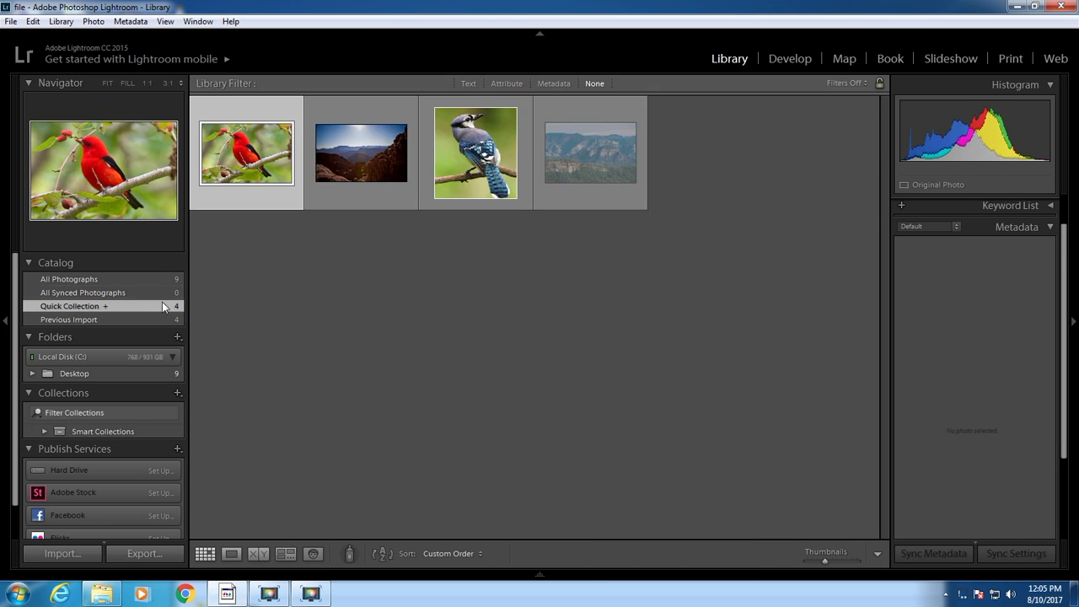
click(160, 279)
click(285, 131)
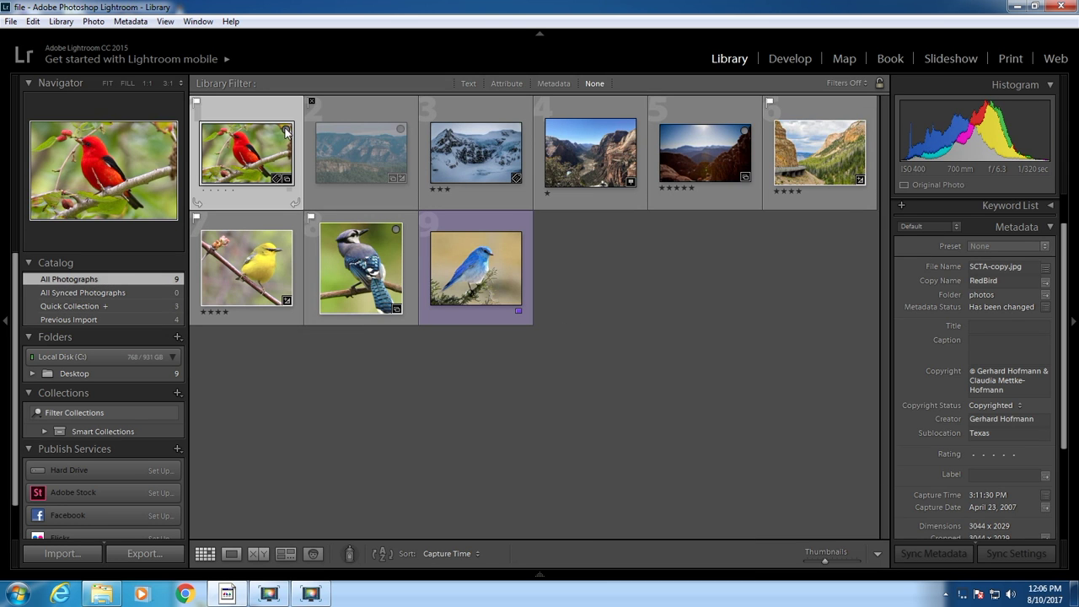
click(402, 131)
click(172, 306)
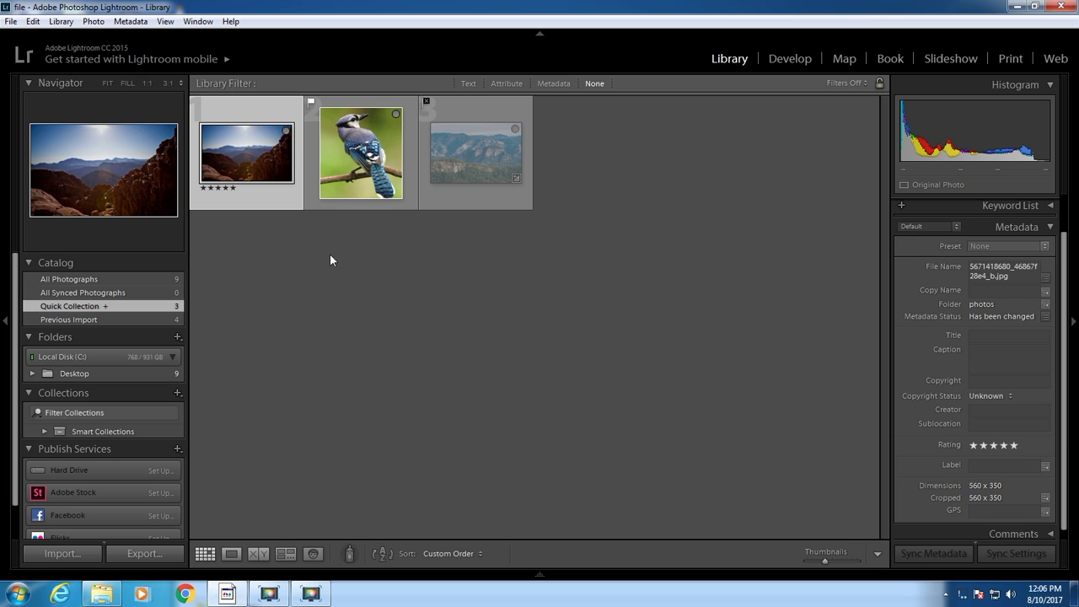
Step: Select all the Quick Collection photos and view their export options without exporting
shift+click(497, 165)
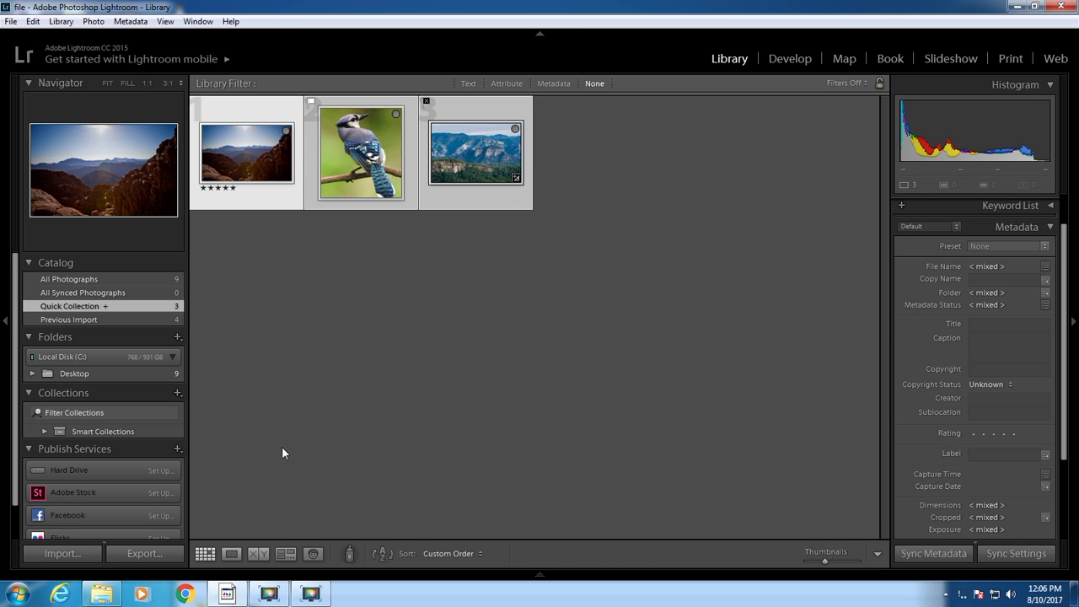
click(174, 554)
click(808, 107)
Step: Return to All Photographs and clear the photo selection
click(70, 279)
click(246, 151)
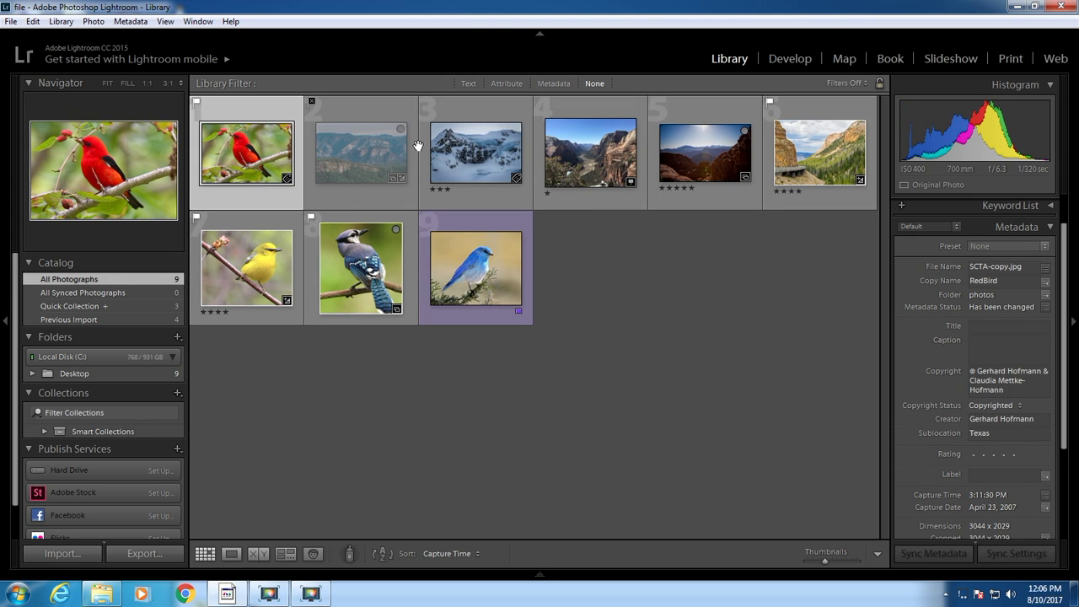
click(662, 385)
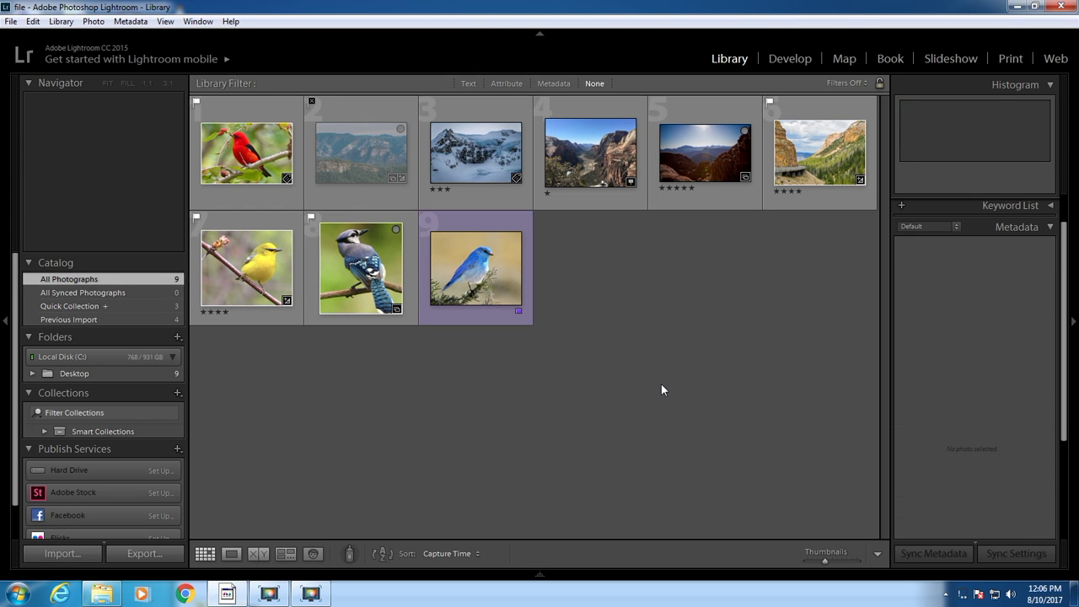